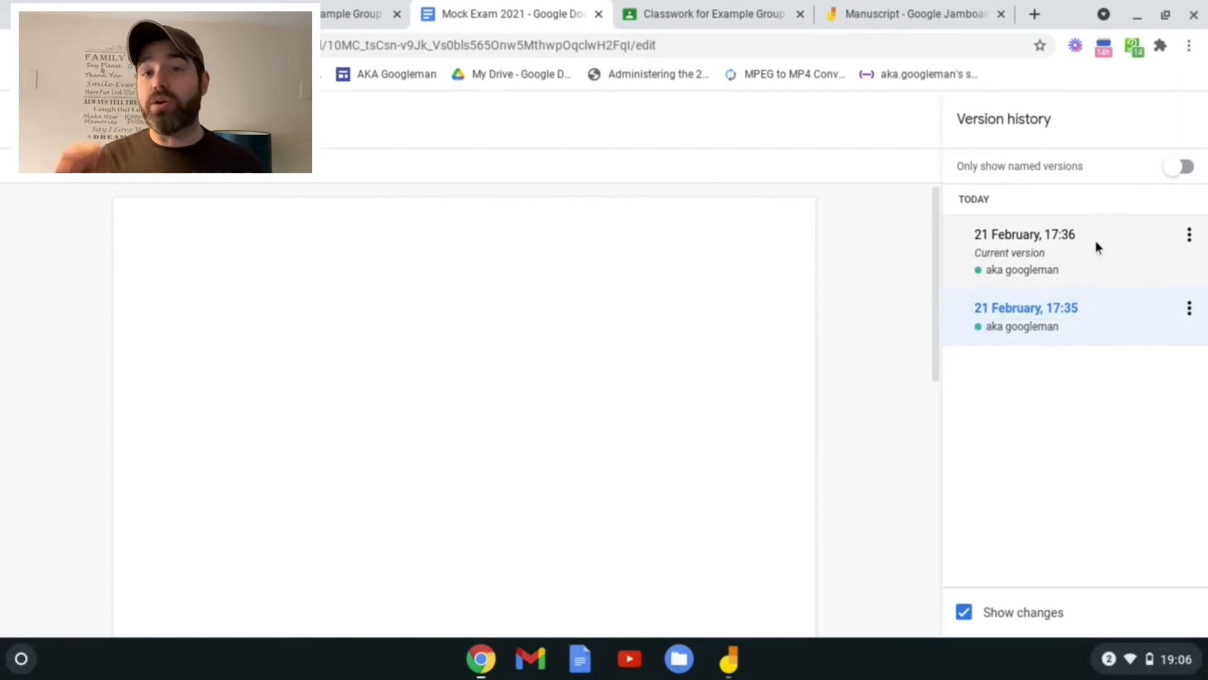
View the document's current version from 21 February, 17:36 in the version history.
{"action": "left_click", "coordinate": [1095, 246]}
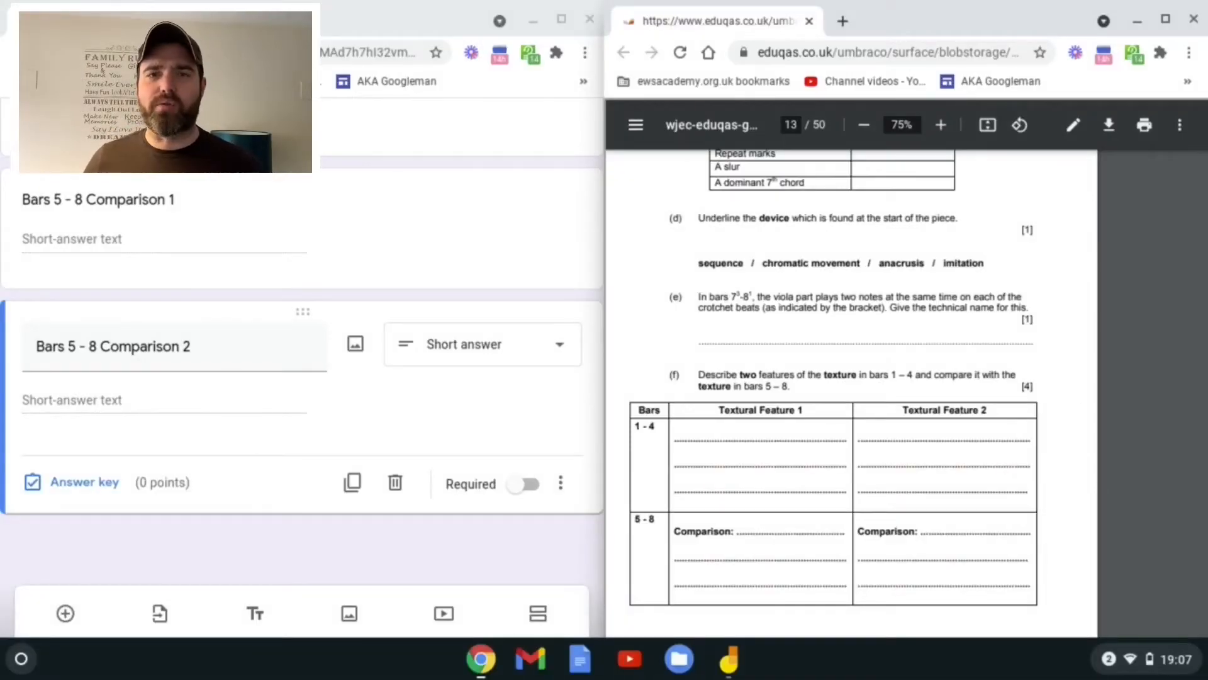
Add a short-answer question below Bars 5 - 8 Comparison 2, using the PDF's question (e) about the viola part as its text.
{"action": "left_click_drag", "start_coordinate": [1029, 321], "coordinate": [701, 297]}
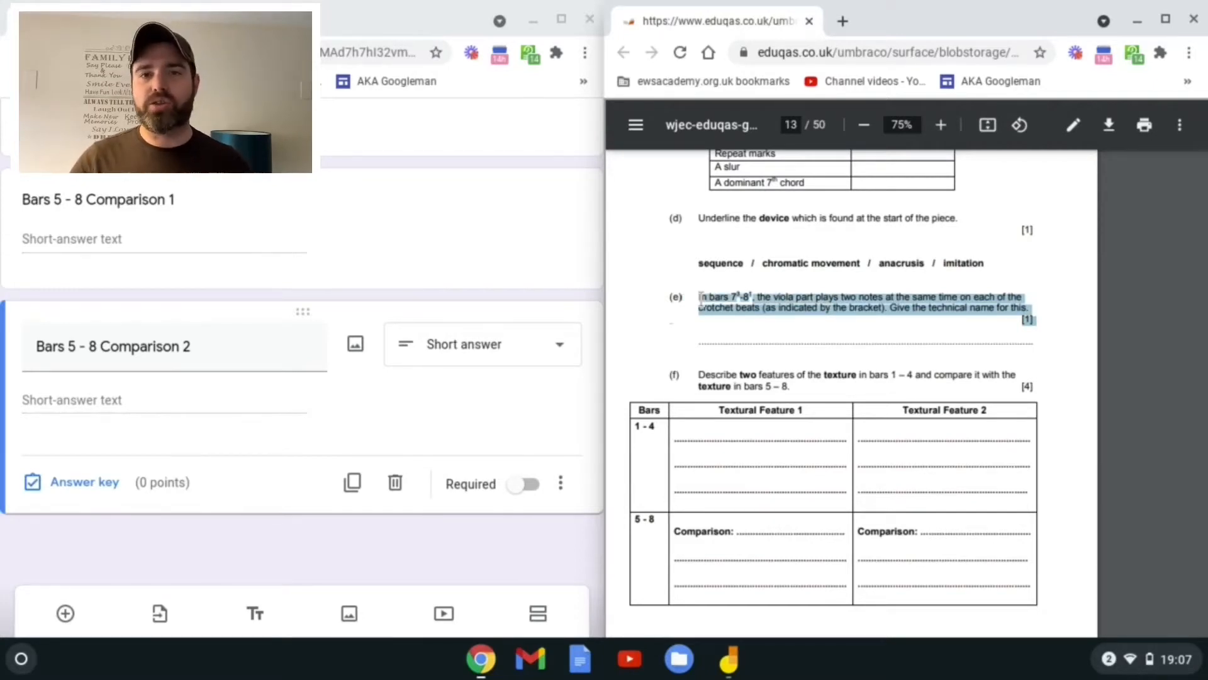
{"action": "left_click", "coordinate": [137, 564]}
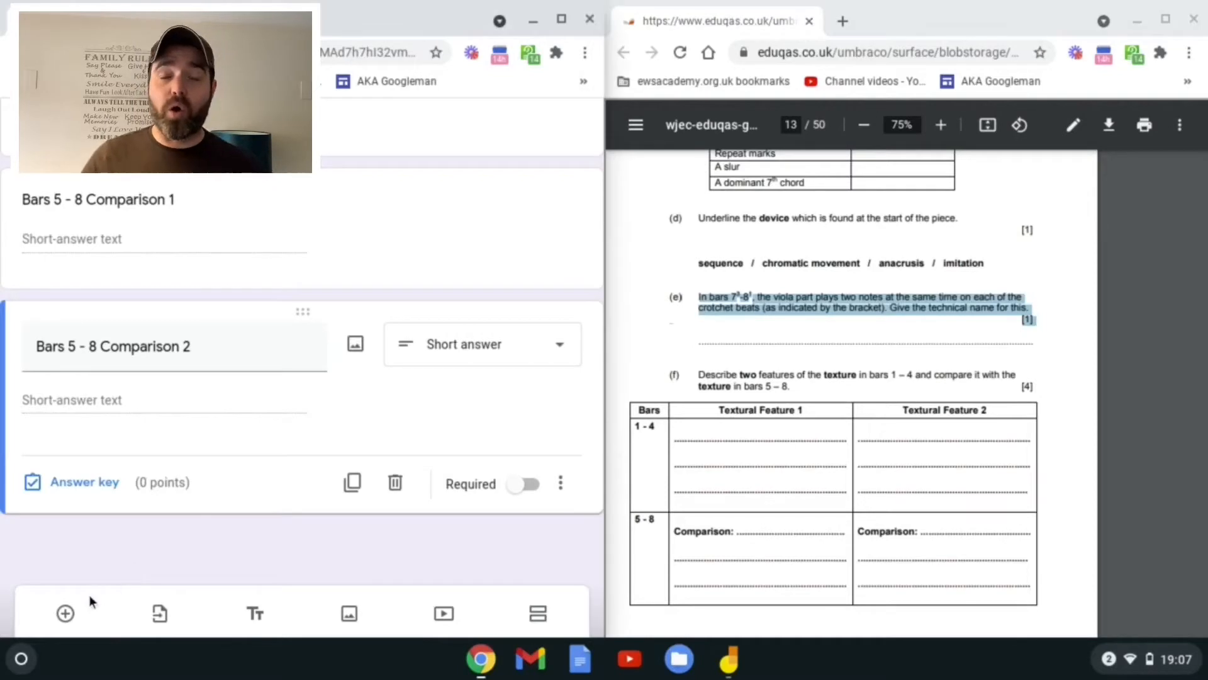
{"action": "left_click", "coordinate": [65, 613]}
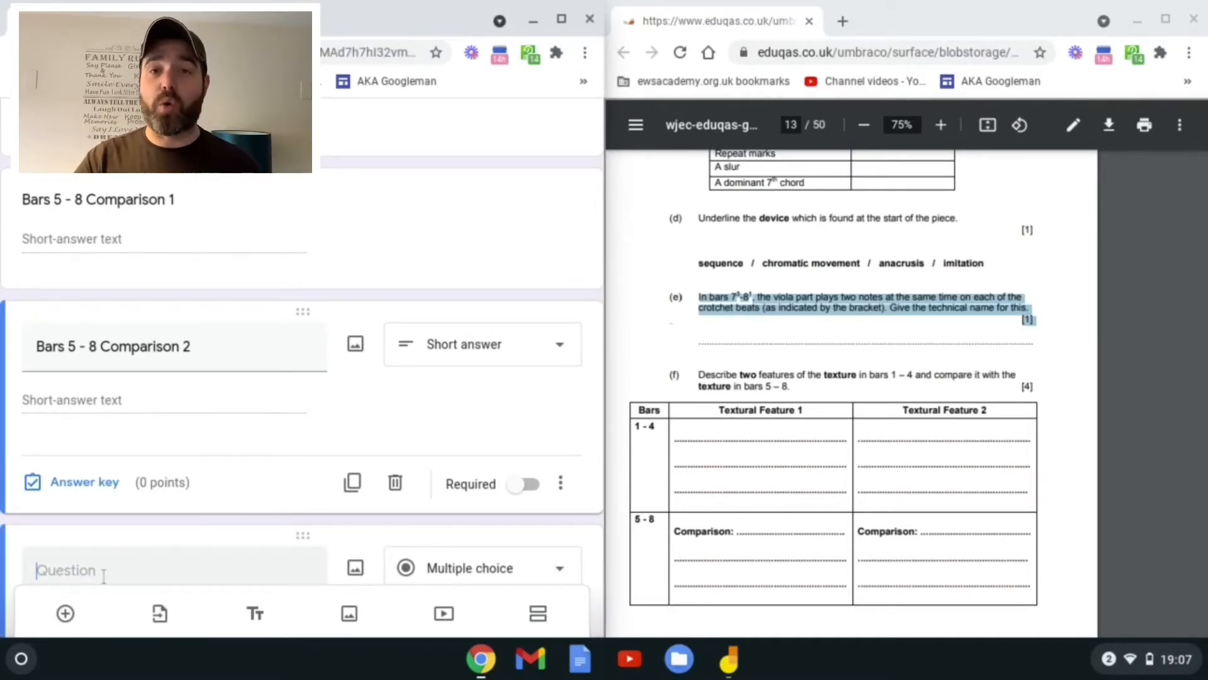
{"action": "type", "text": "In bars 73-81, the viola part plays two notes at the same time on each of thecrotchet beats (as indicated by the bracket). Give the technical name for this. [1]"}
{"action": "scroll", "coordinate": [231, 486], "scroll_direction": "down", "scroll_amount": 5}
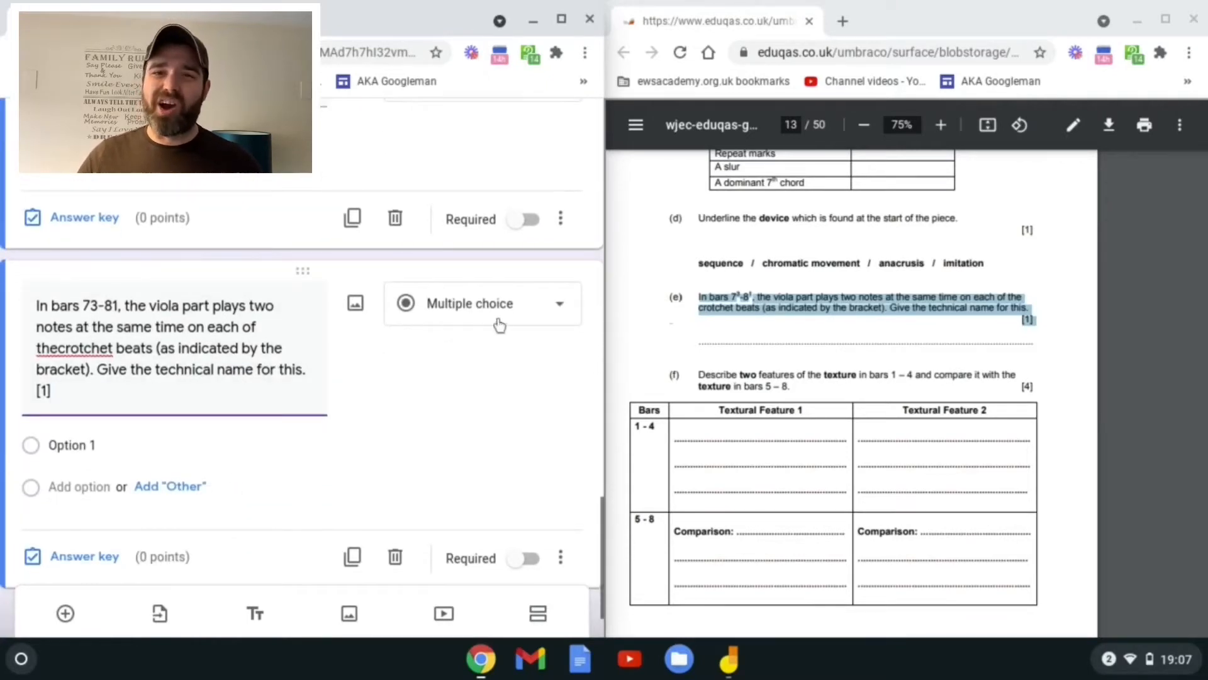
{"action": "left_click", "coordinate": [558, 305]}
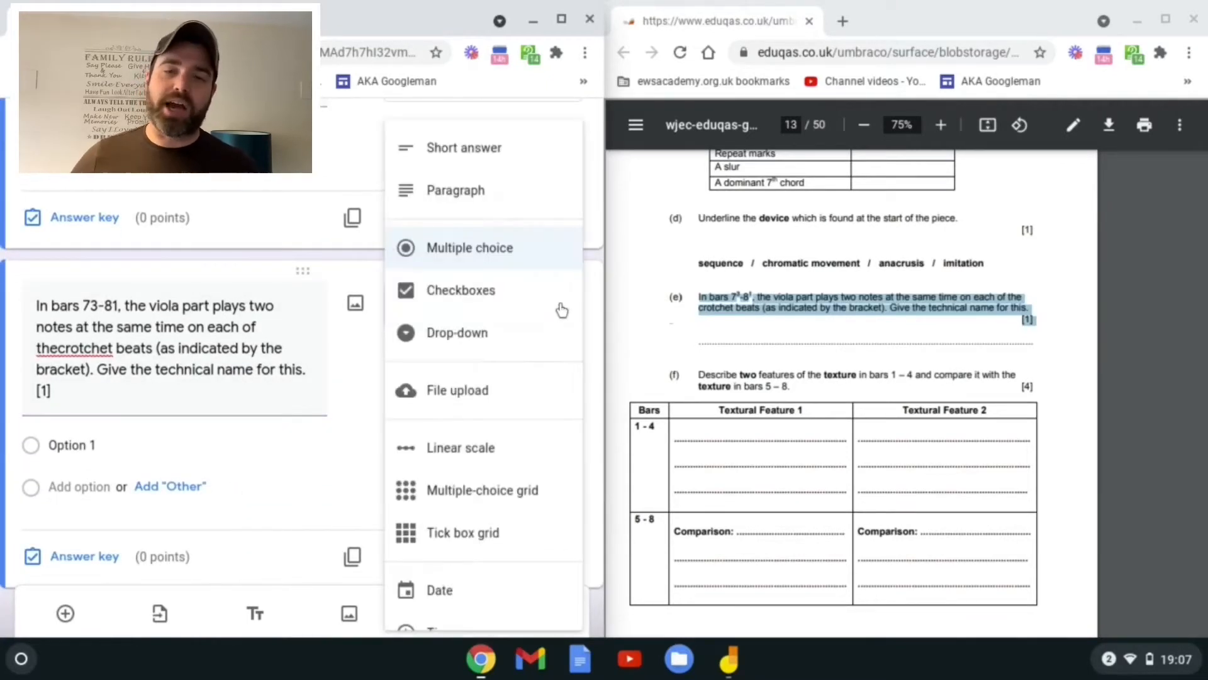
{"action": "left_click", "coordinate": [479, 148]}
Replace "Underline" with "Select" in question a) about the device at the start of the piece, keeping it as Multiple choice.
{"action": "scroll", "coordinate": [474, 368], "scroll_direction": "up", "scroll_amount": 15}
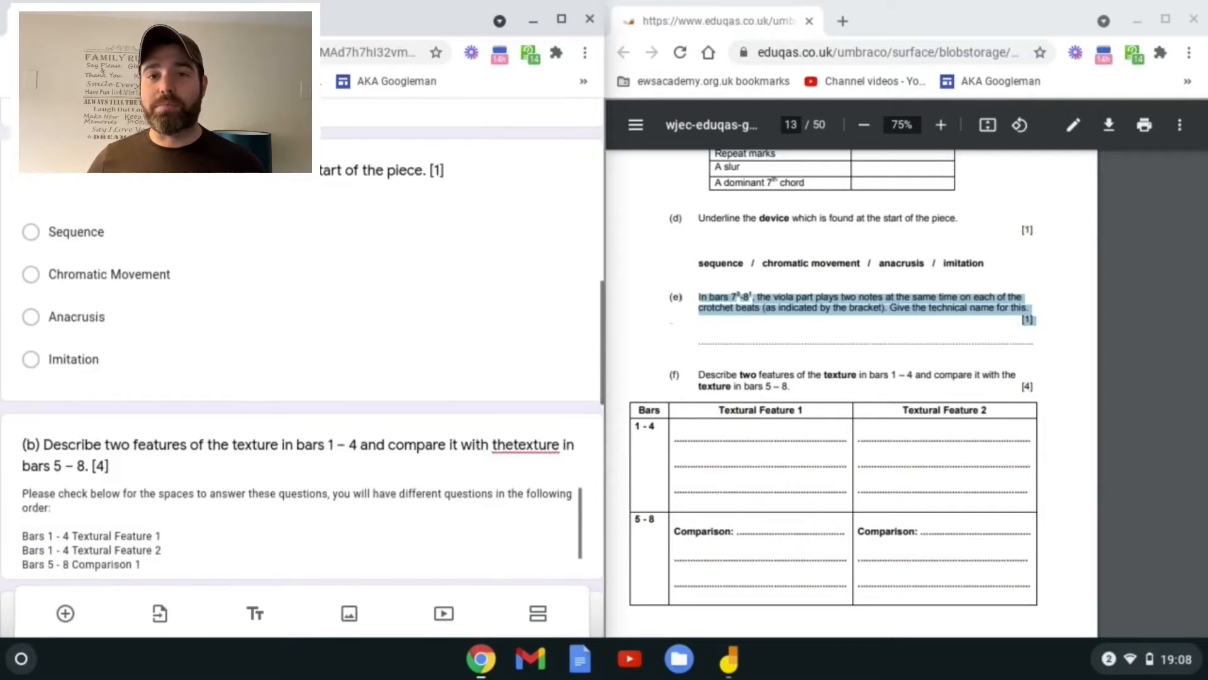
{"action": "scroll", "coordinate": [335, 277], "scroll_direction": "up", "scroll_amount": 2}
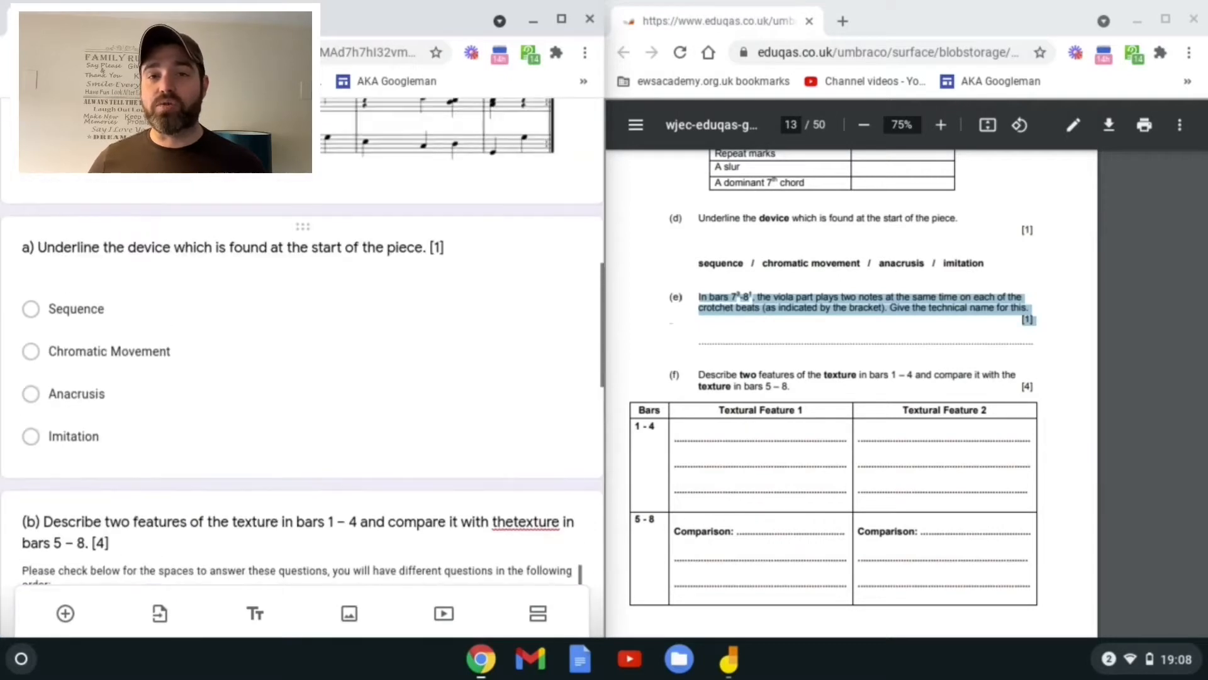
{"action": "left_click", "coordinate": [240, 252]}
{"action": "double_click", "coordinate": [80, 263]}
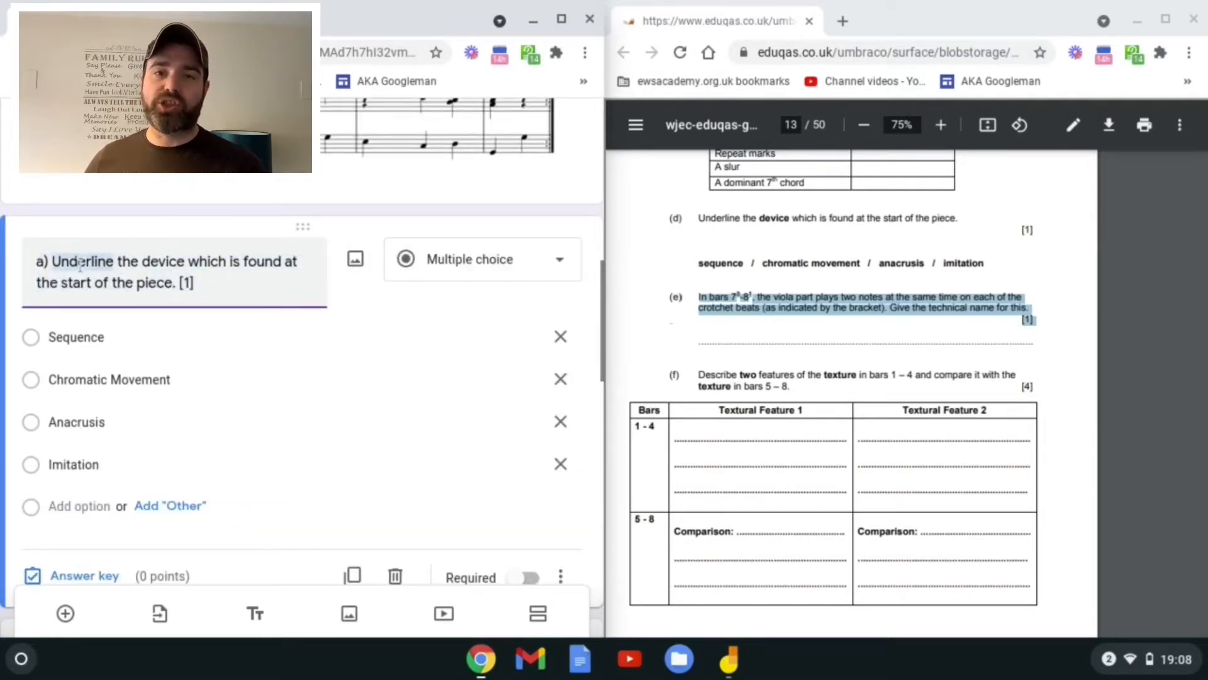
{"action": "type", "text": "Select"}
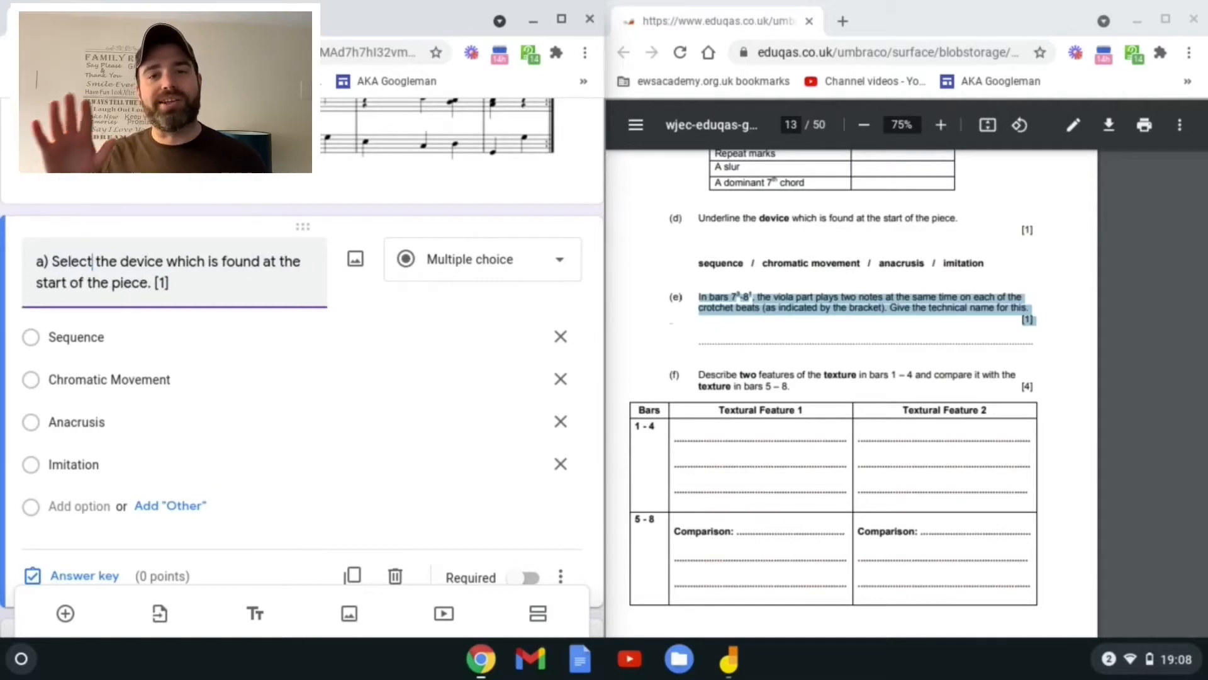
{"action": "left_click", "coordinate": [560, 270]}
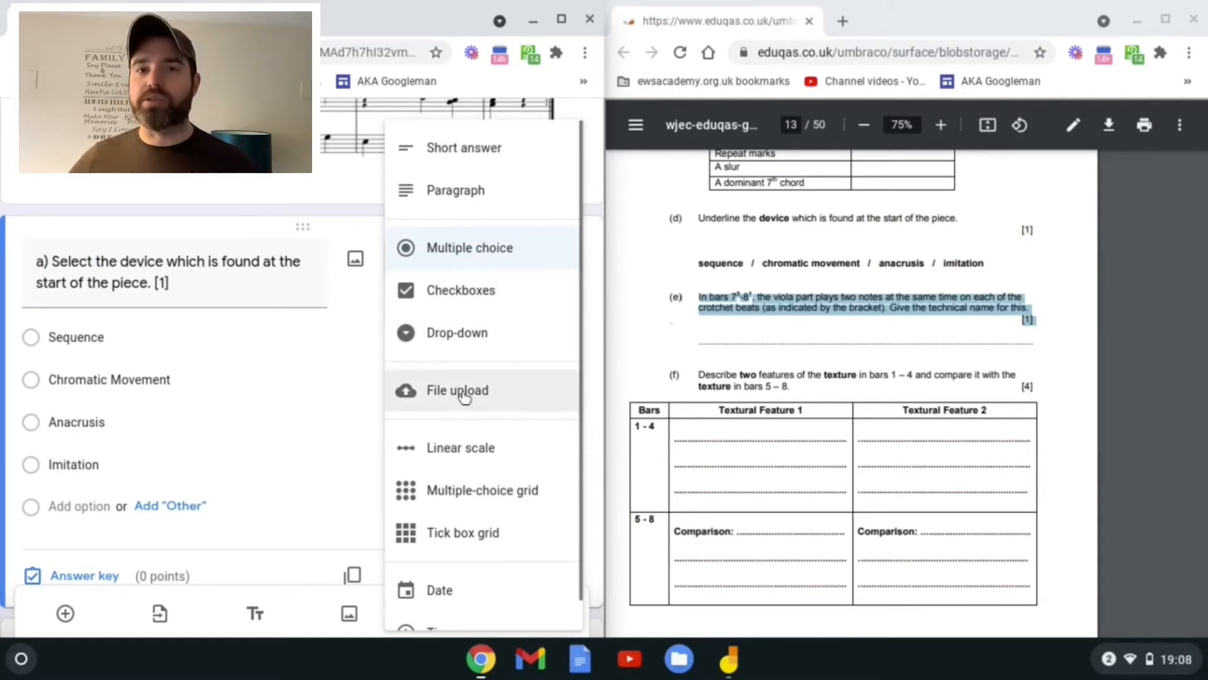
{"action": "left_click", "coordinate": [465, 249]}
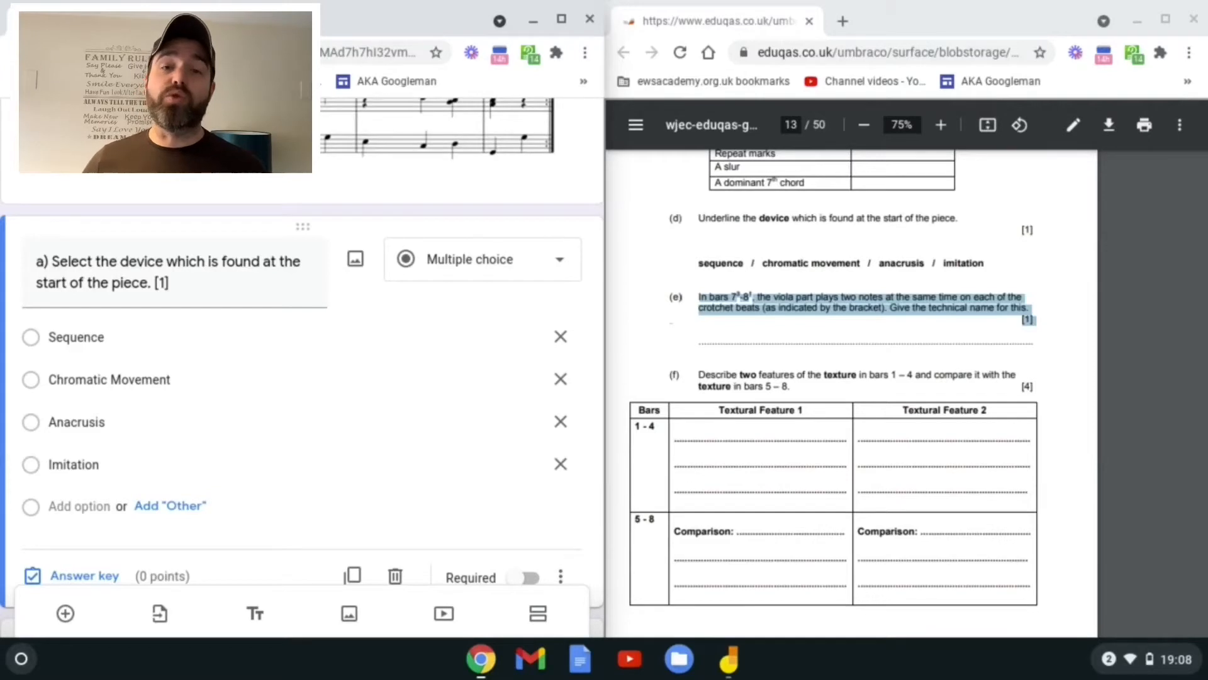
Set the answer key of question a) to Anacrusis, worth 1 point.
{"action": "scroll", "coordinate": [302, 283], "scroll_direction": "down", "scroll_amount": 3}
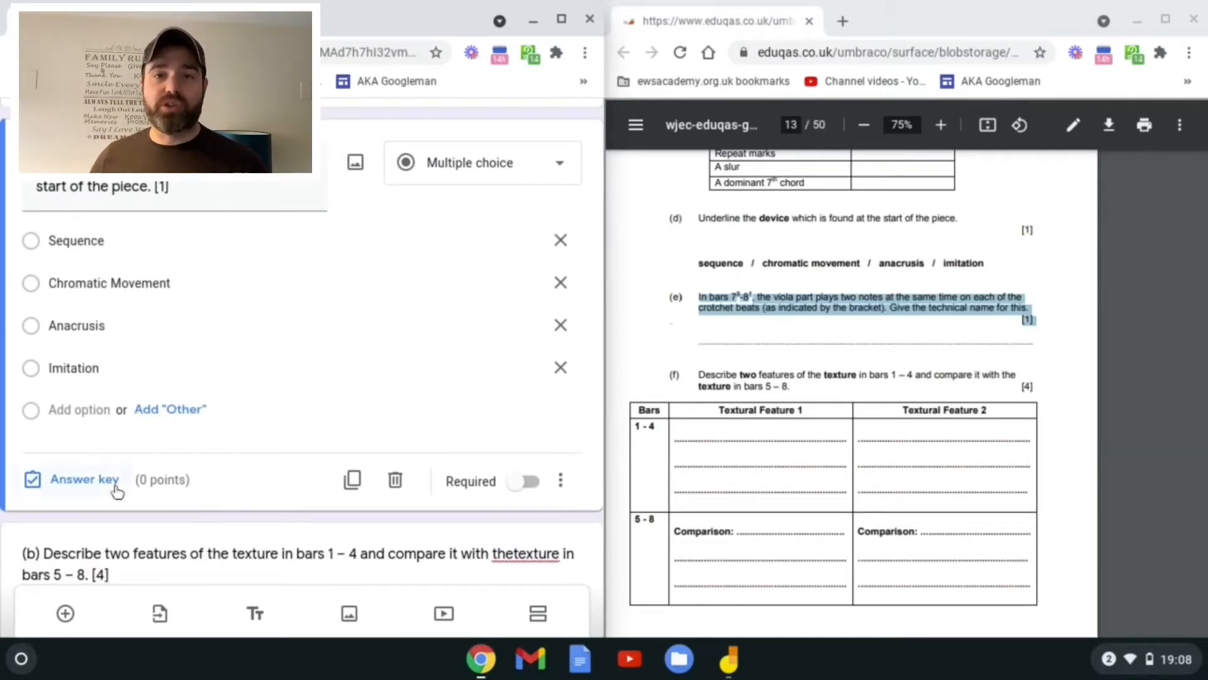
{"action": "left_click", "coordinate": [88, 484]}
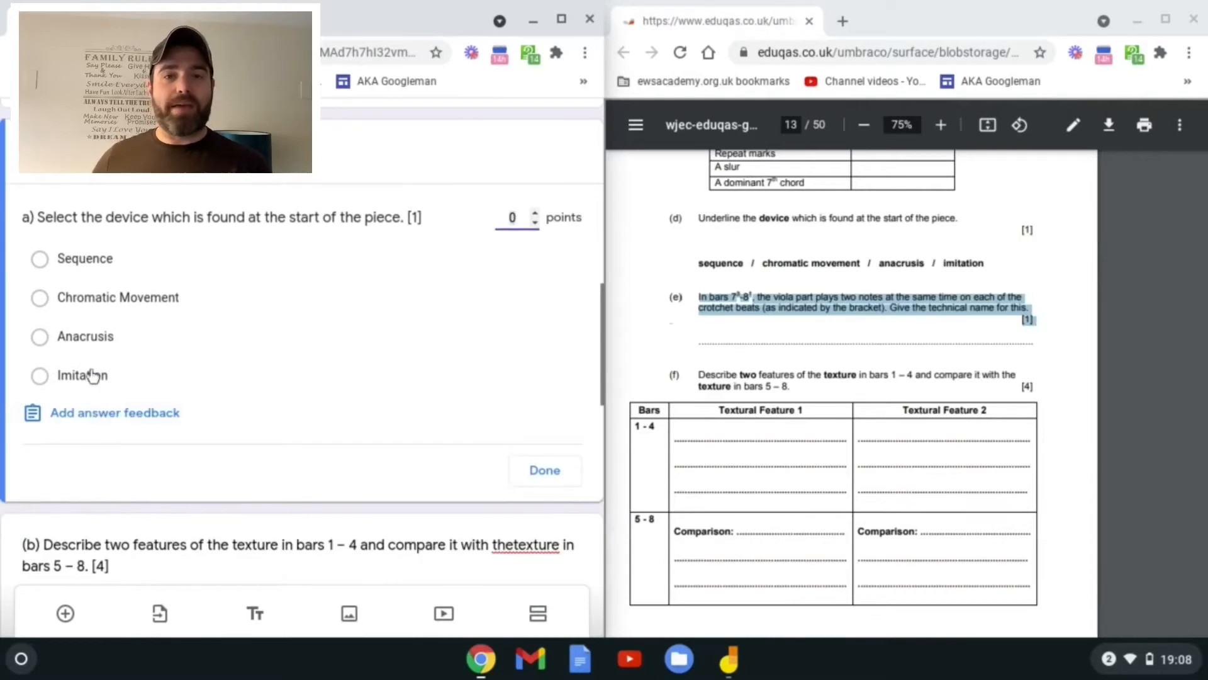
{"action": "left_click", "coordinate": [40, 337]}
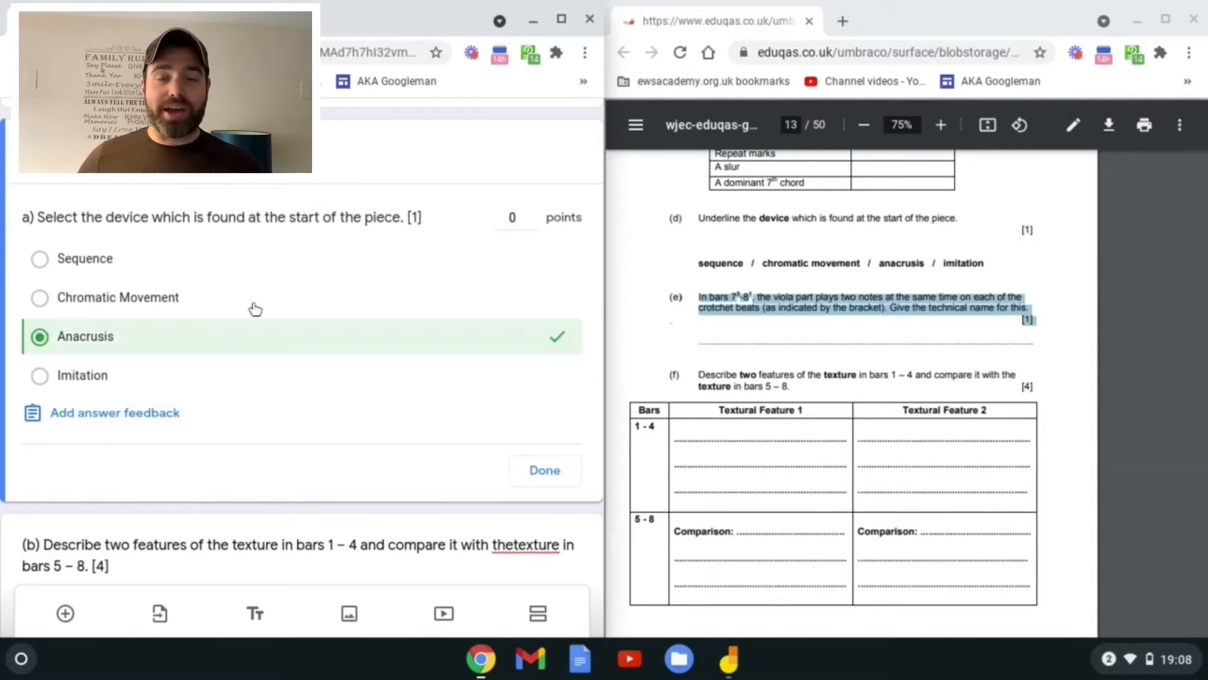
{"action": "left_click", "coordinate": [535, 214]}
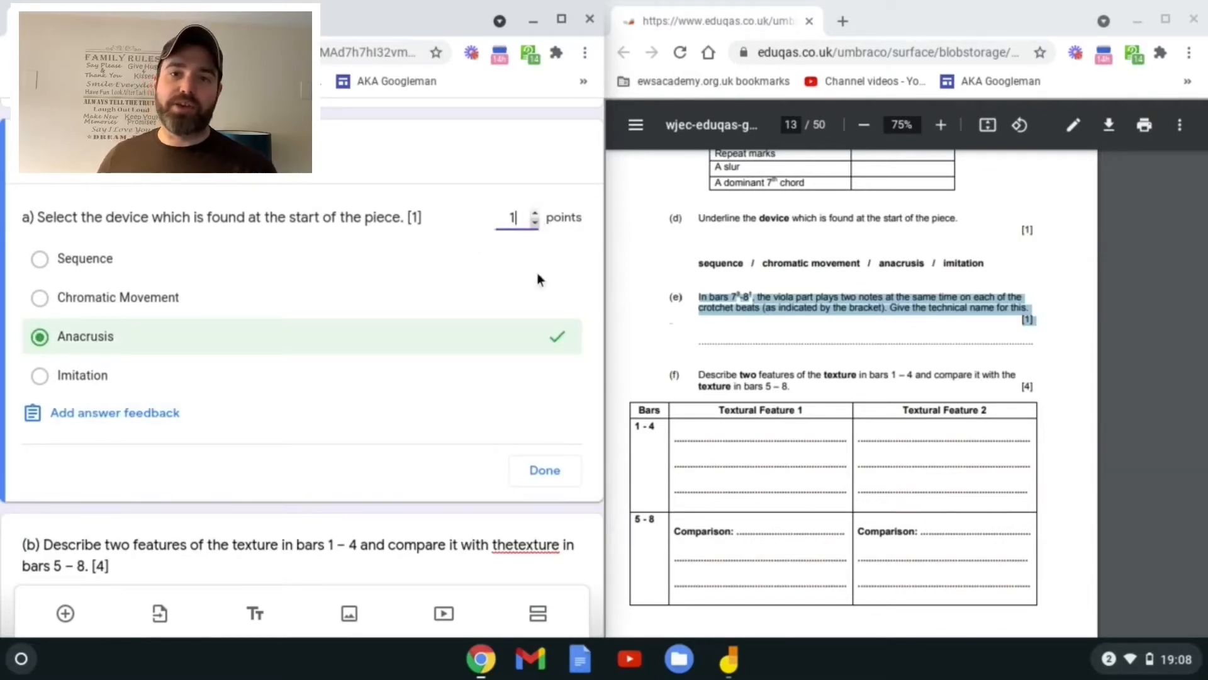
{"action": "left_click", "coordinate": [545, 472]}
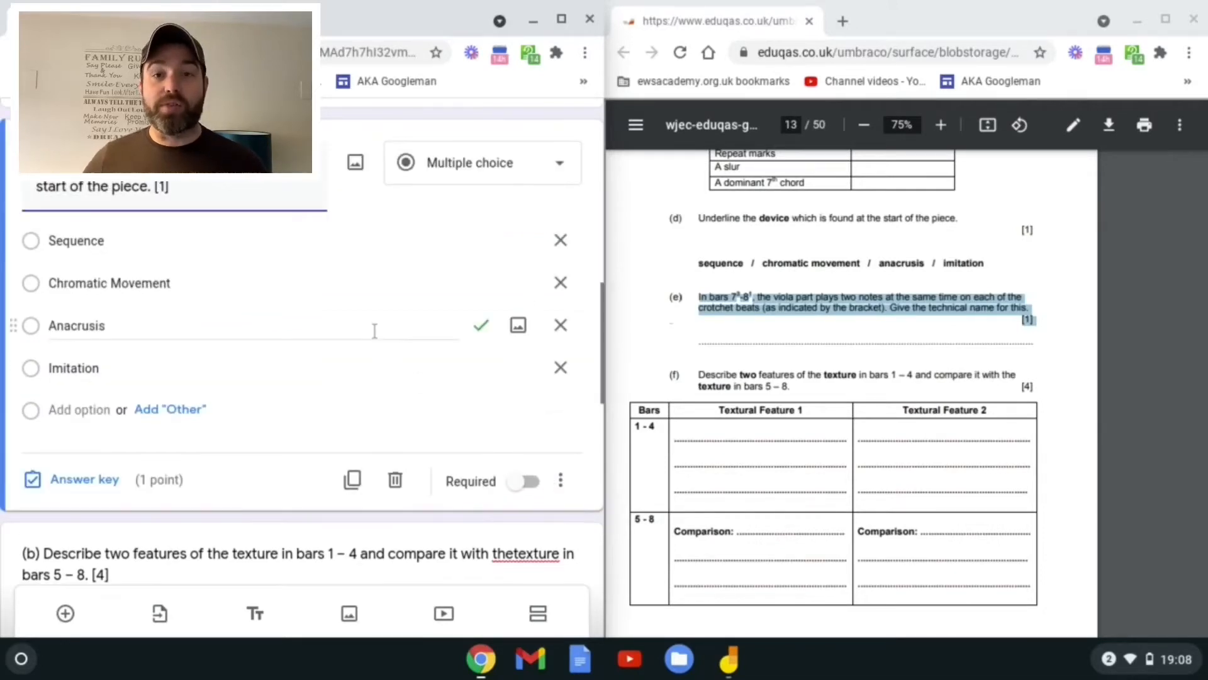
Assign 1 point to the Bars 1 - 4 Textural Feature 1 question in its answer key, without listing a correct answer.
{"action": "scroll", "coordinate": [375, 330], "scroll_direction": "down", "scroll_amount": 6}
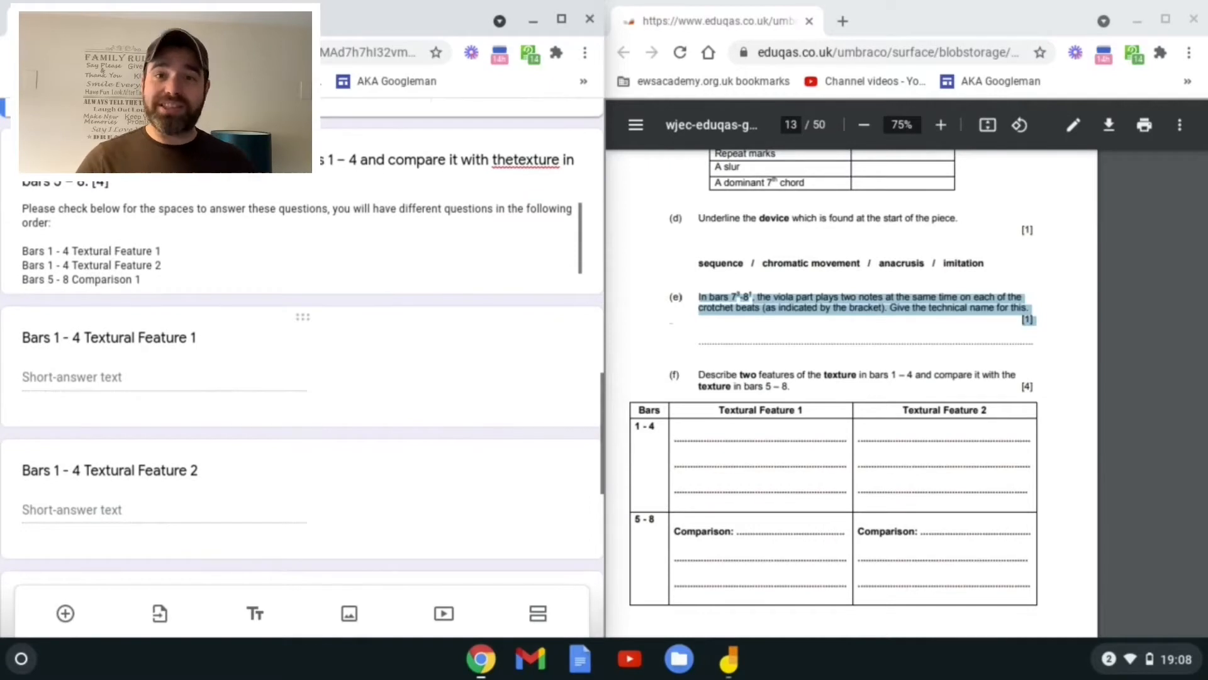
{"action": "scroll", "coordinate": [360, 326], "scroll_direction": "down", "scroll_amount": 1}
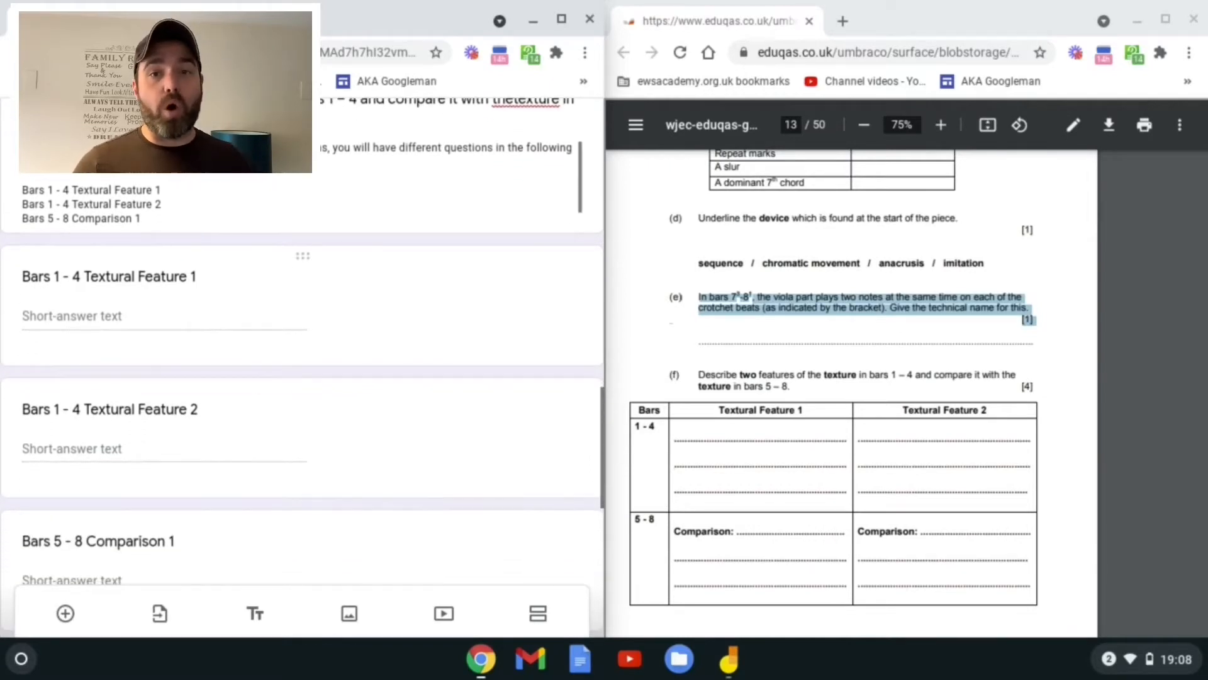
{"action": "left_click", "coordinate": [361, 326]}
{"action": "left_click", "coordinate": [105, 427]}
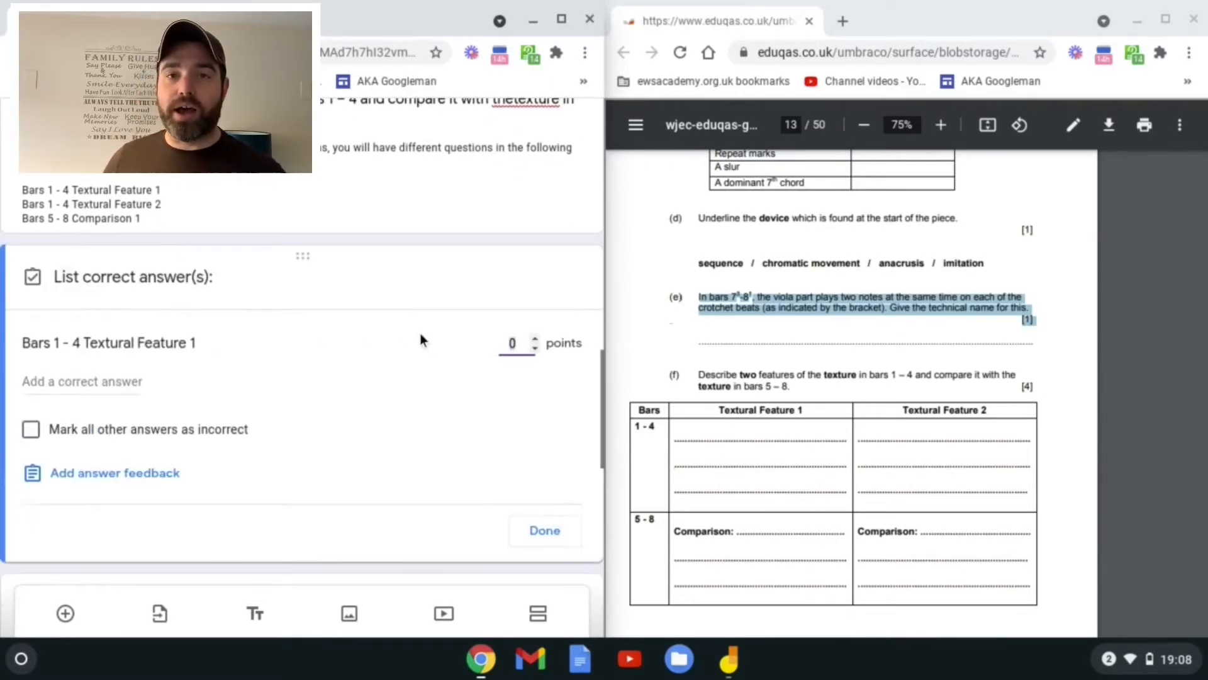
{"action": "left_click", "coordinate": [533, 336]}
{"action": "left_click", "coordinate": [568, 571]}
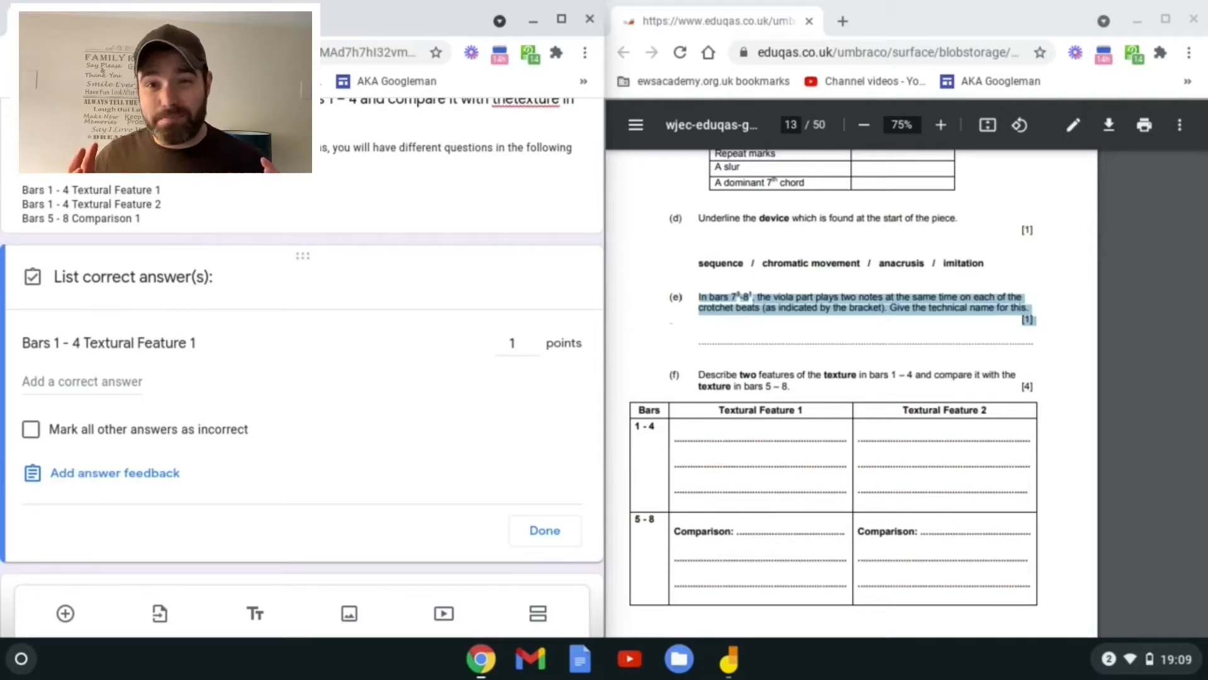
{"action": "left_click", "coordinate": [541, 532]}
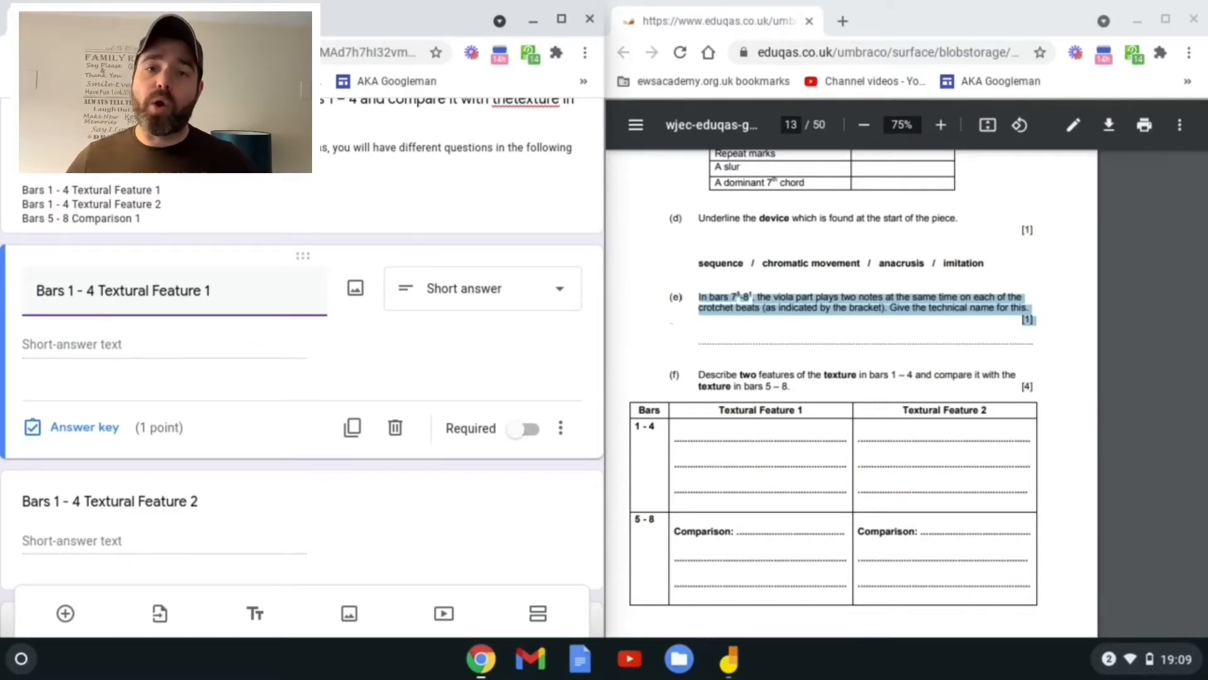
Correct "thetexture" to "the texture" in the title of section (b).
{"action": "scroll", "coordinate": [302, 365], "scroll_direction": "up", "scroll_amount": 2}
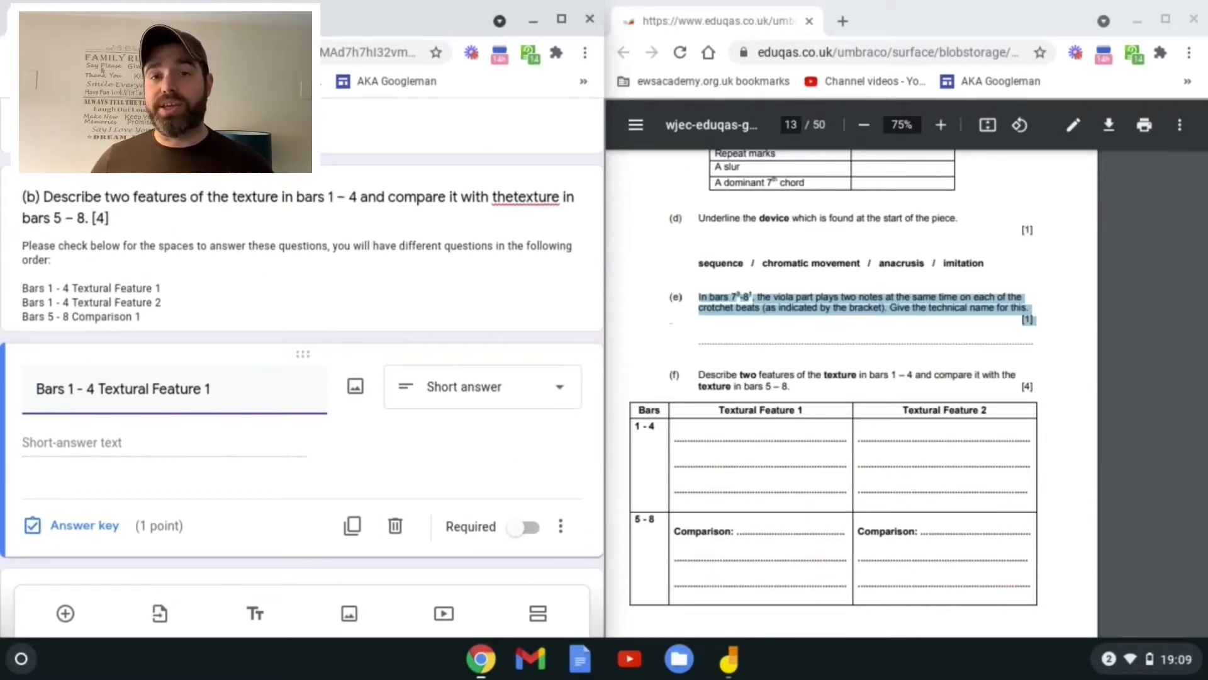
{"action": "scroll", "coordinate": [341, 512], "scroll_direction": "down", "scroll_amount": 2}
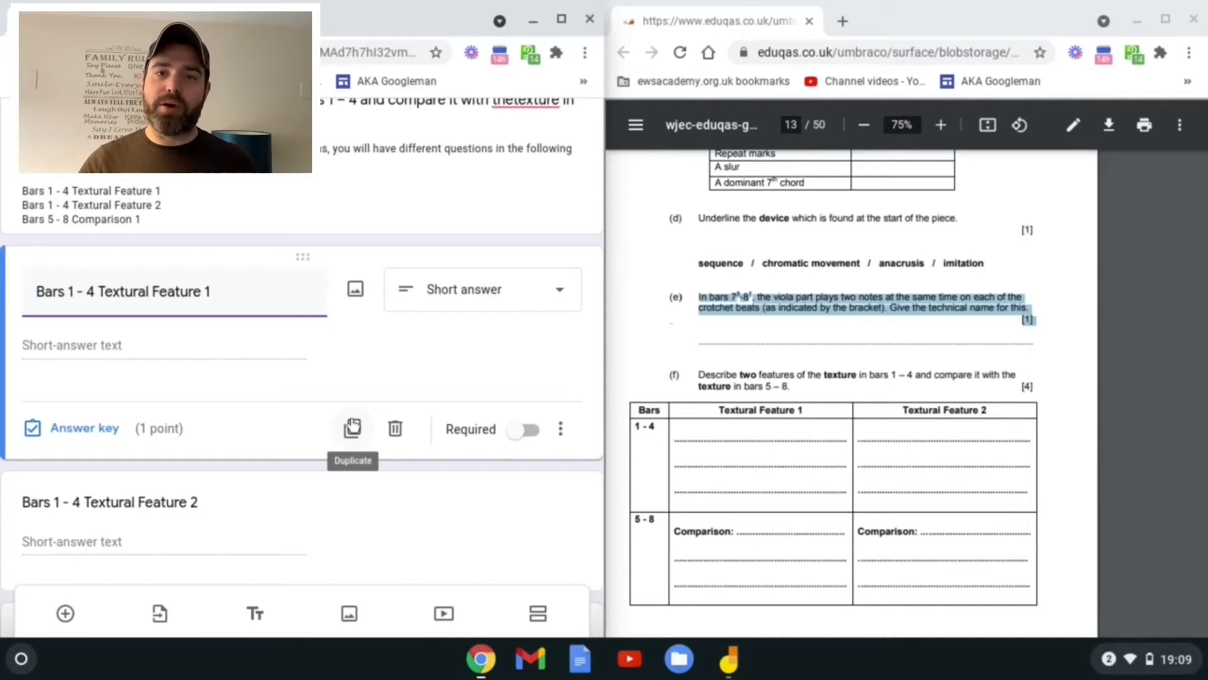
{"action": "scroll", "coordinate": [352, 428], "scroll_direction": "up", "scroll_amount": 3}
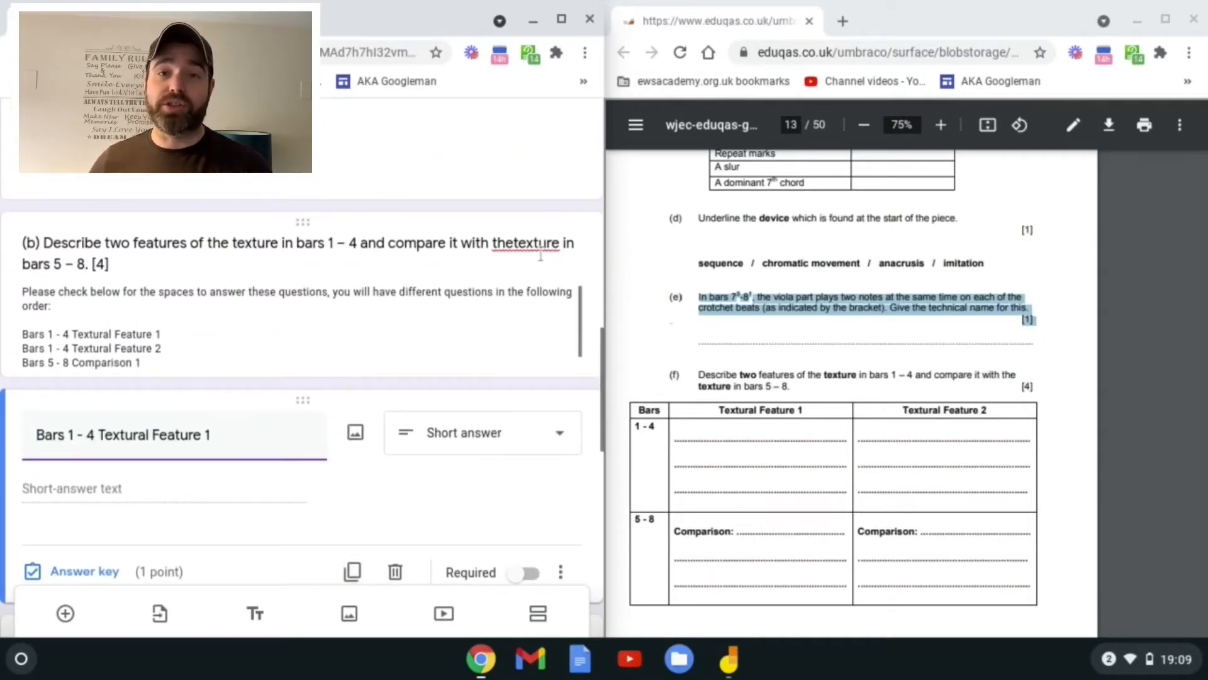
{"action": "left_click", "coordinate": [513, 242]}
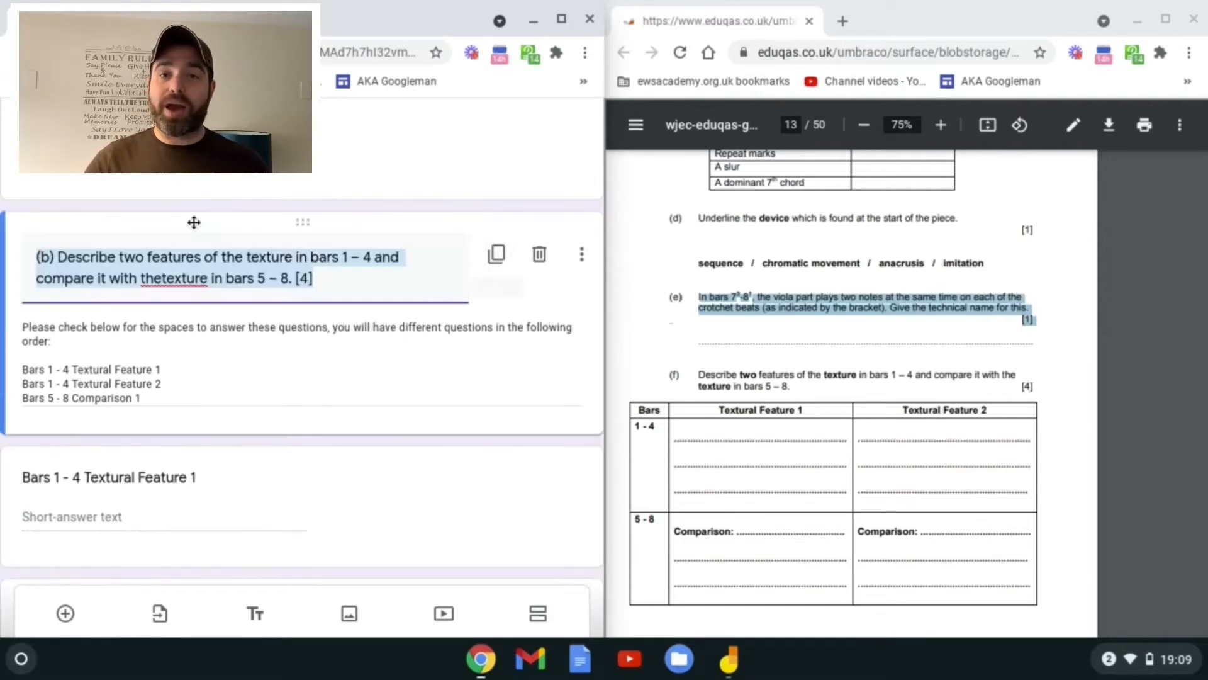
{"action": "left_click", "coordinate": [159, 278]}
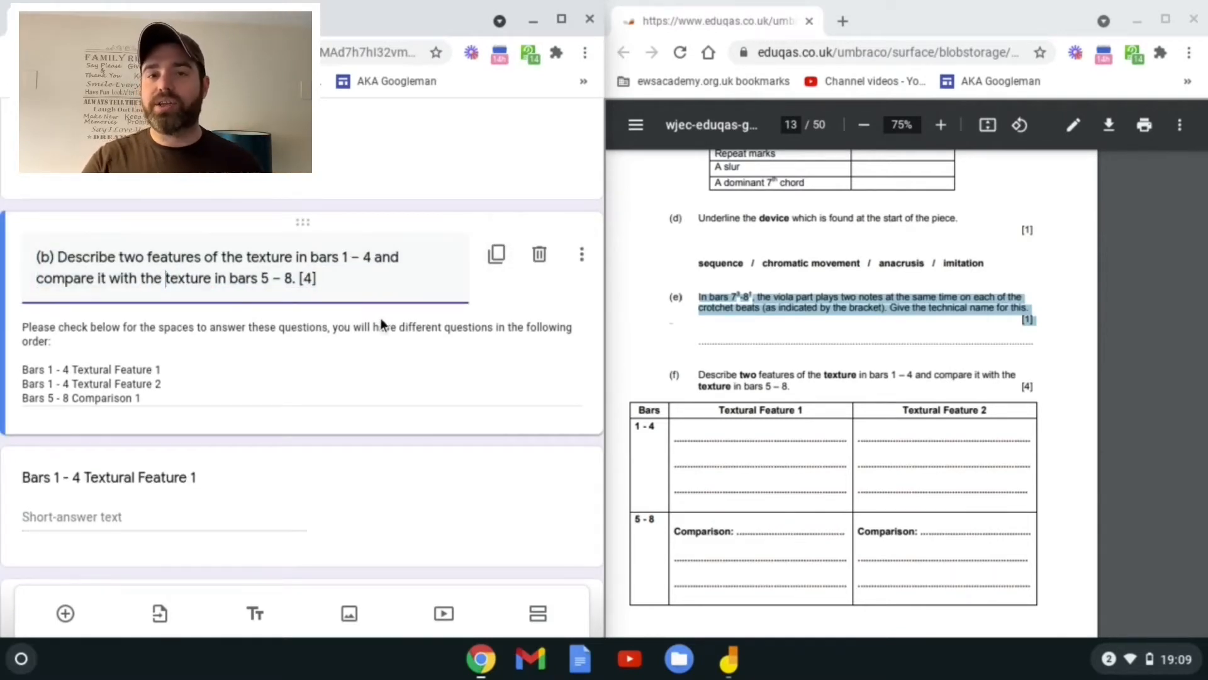
Review section (b)'s description against the short-answer questions for the textural features and comparisons below it.
{"action": "scroll", "coordinate": [380, 319], "scroll_direction": "down", "scroll_amount": 2}
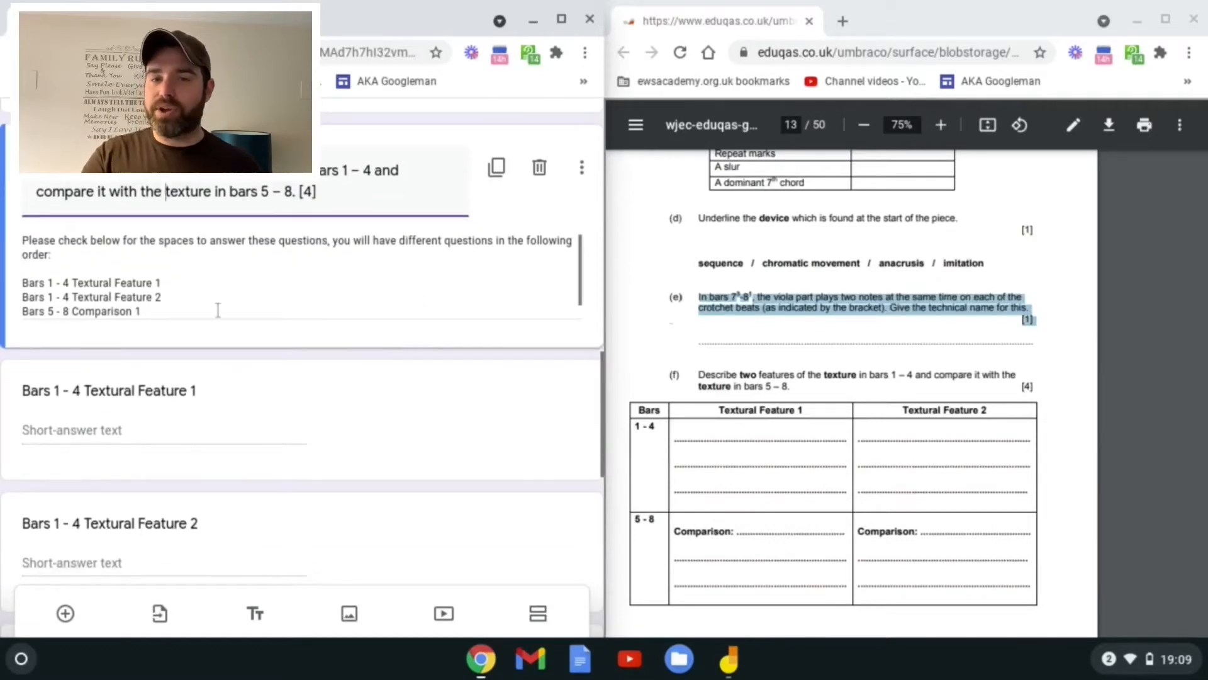
{"action": "scroll", "coordinate": [218, 305], "scroll_direction": "down", "scroll_amount": 1}
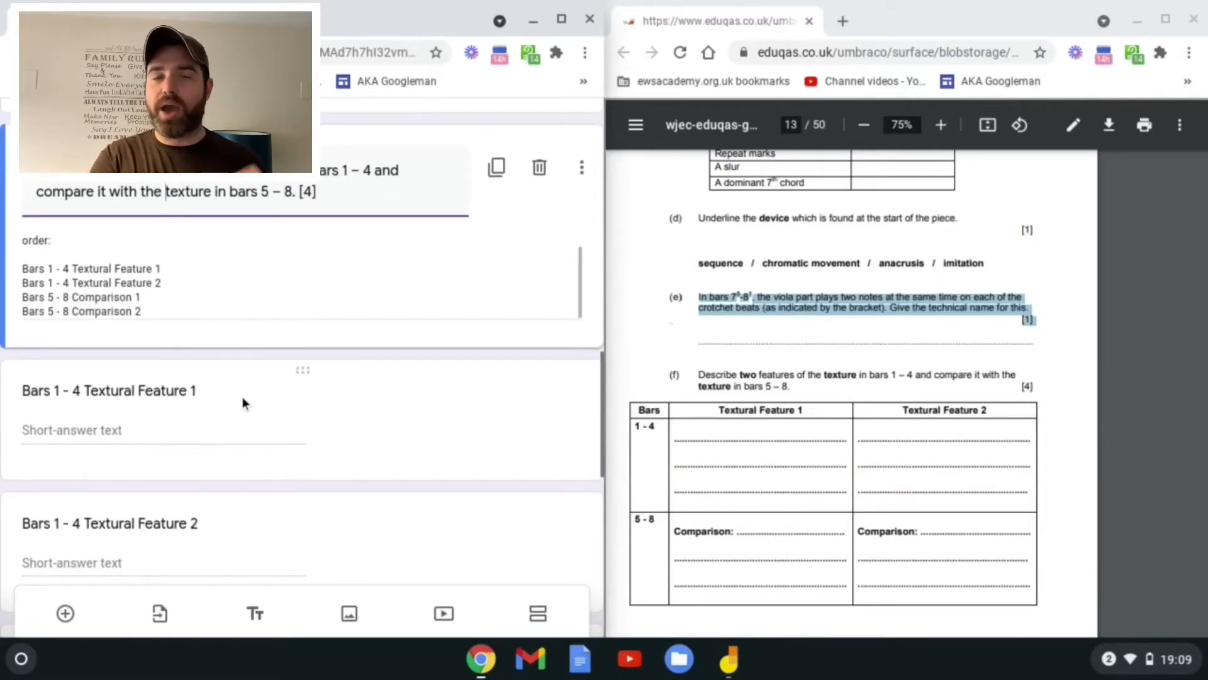
{"action": "left_click", "coordinate": [344, 378]}
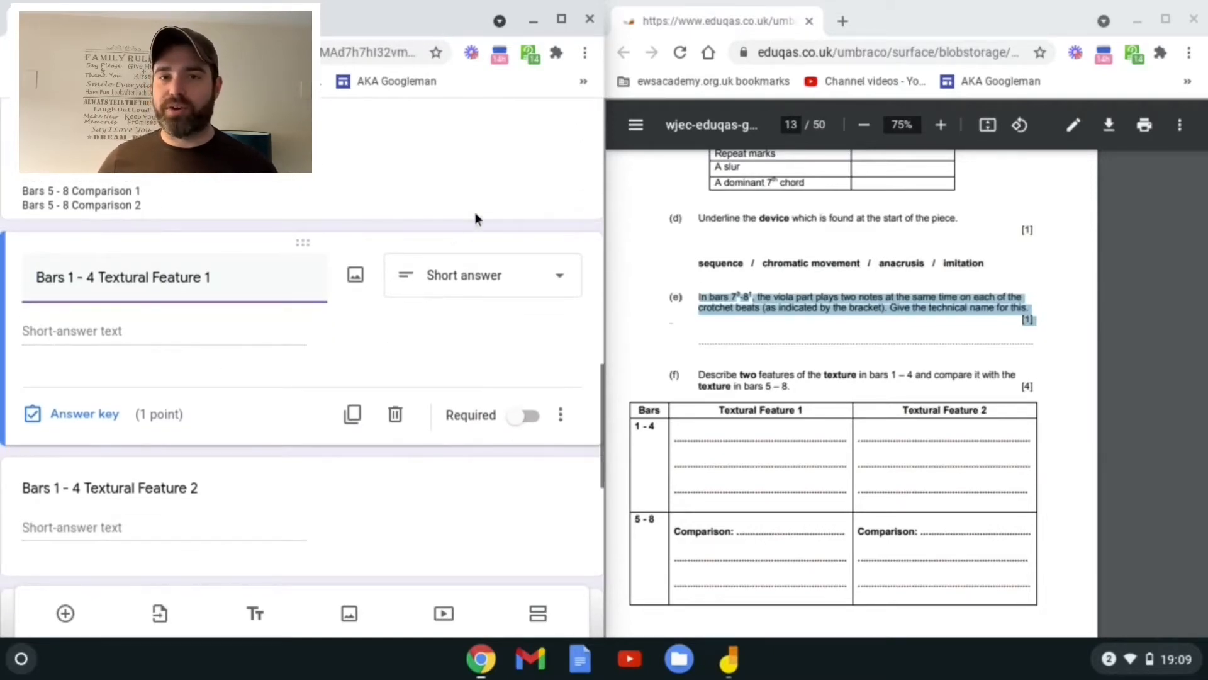
{"action": "left_click", "coordinate": [474, 213]}
{"action": "scroll", "coordinate": [409, 352], "scroll_direction": "down", "scroll_amount": 3}
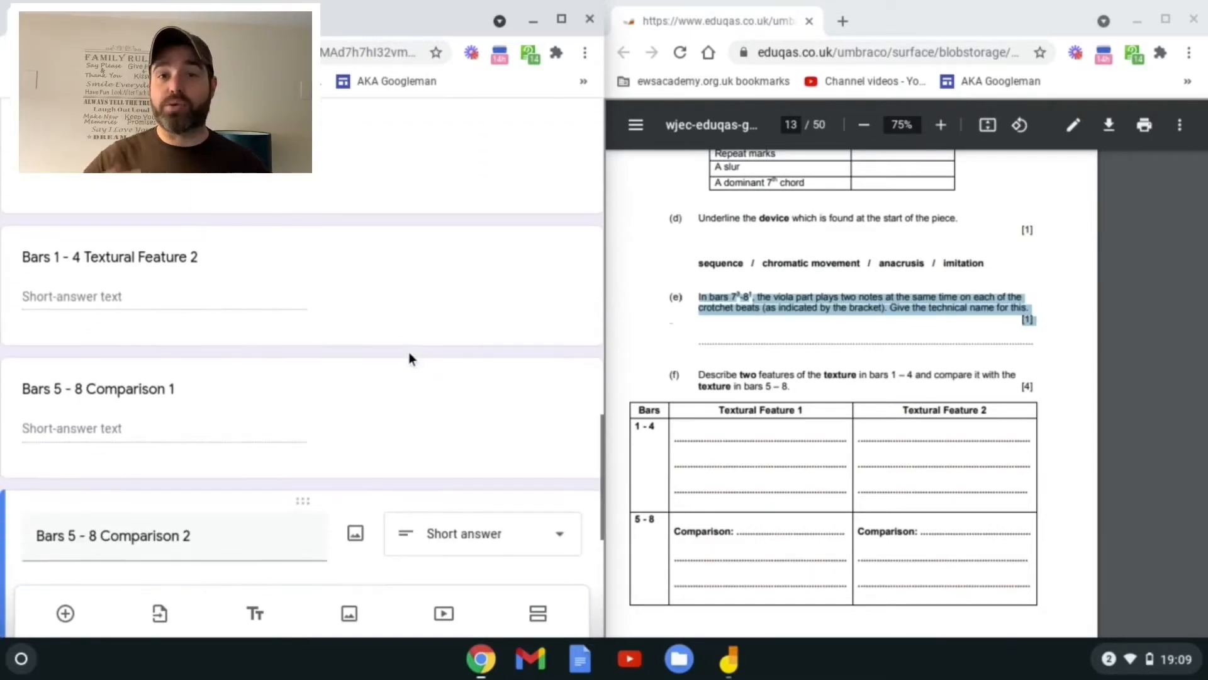
{"action": "scroll", "coordinate": [409, 352], "scroll_direction": "down", "scroll_amount": 4}
{"action": "scroll", "coordinate": [310, 217], "scroll_direction": "up", "scroll_amount": 2}
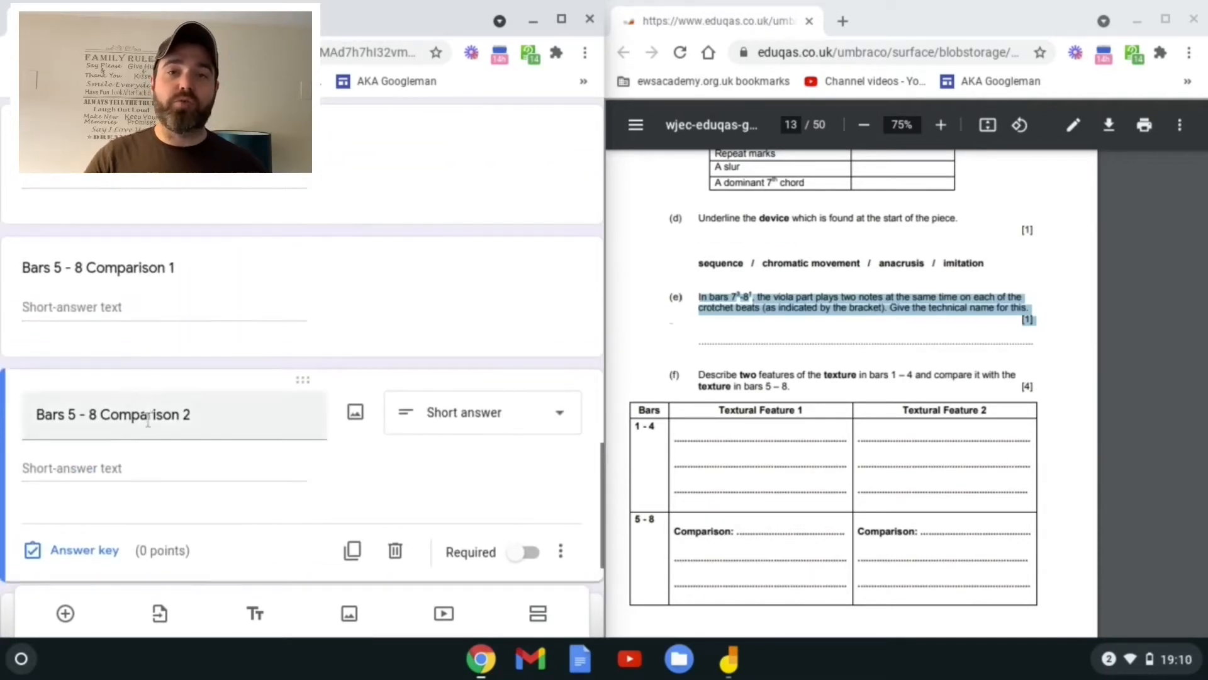
{"action": "scroll", "coordinate": [381, 381], "scroll_direction": "up", "scroll_amount": 6}
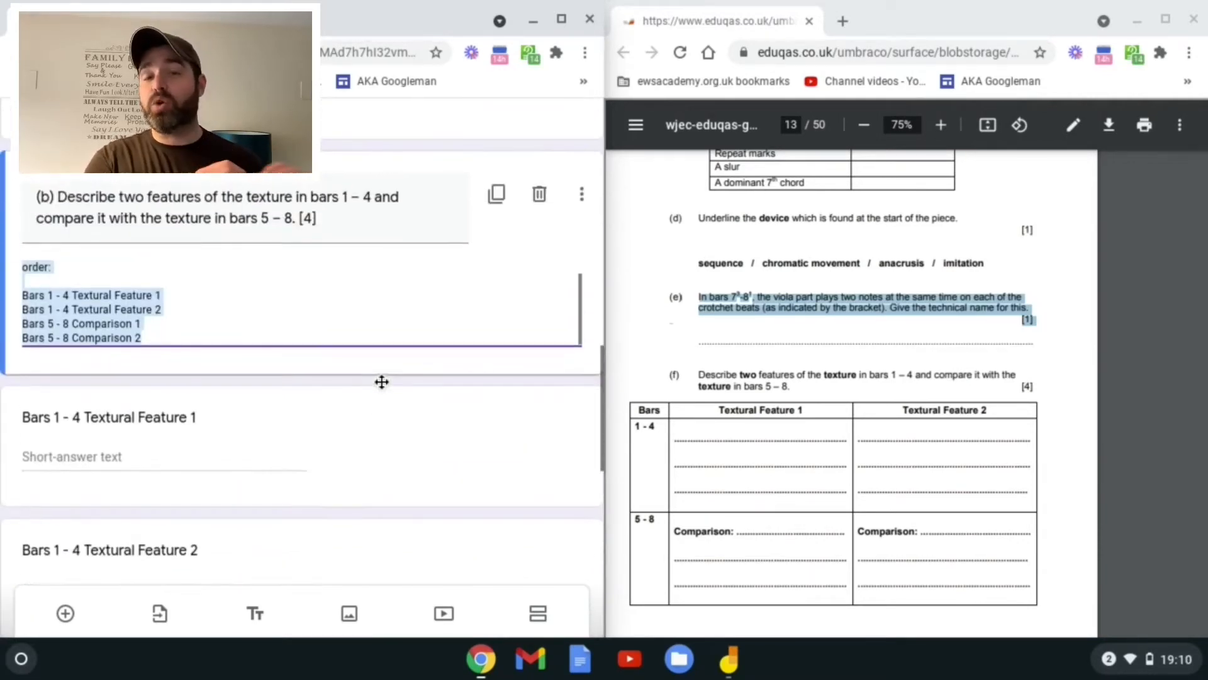
{"action": "scroll", "coordinate": [382, 382], "scroll_direction": "up", "scroll_amount": 1}
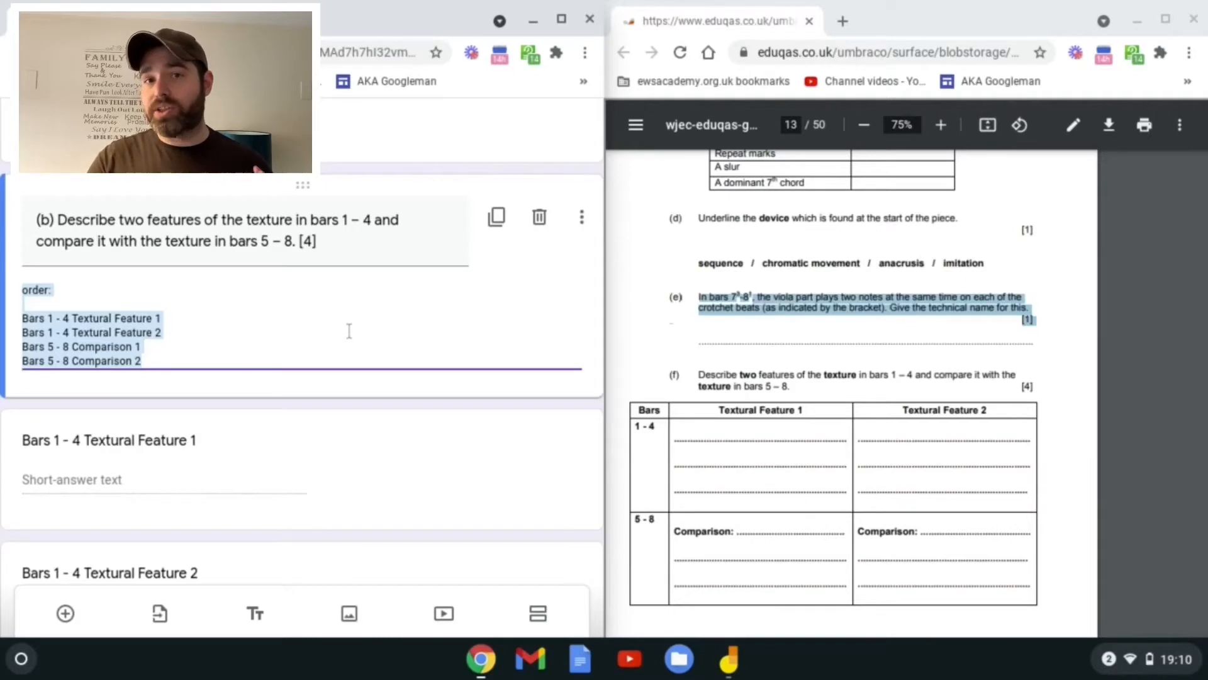
{"action": "scroll", "coordinate": [302, 339], "scroll_direction": "down", "scroll_amount": 5}
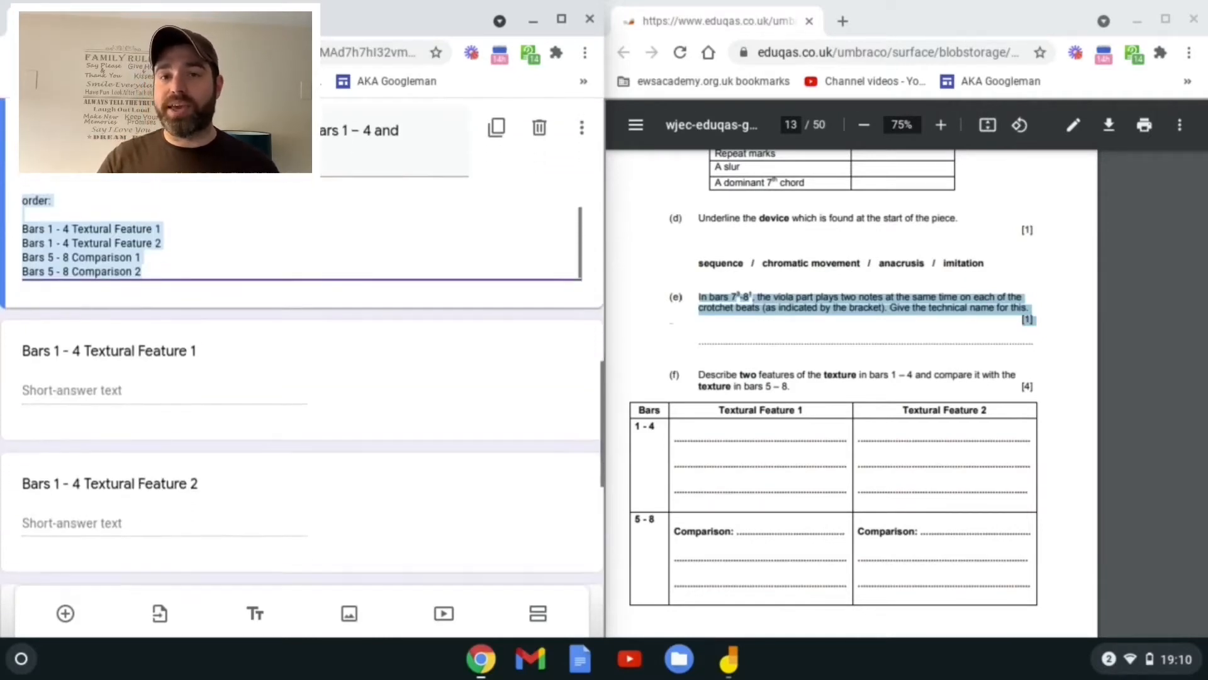
{"action": "scroll", "coordinate": [302, 346], "scroll_direction": "down", "scroll_amount": 3}
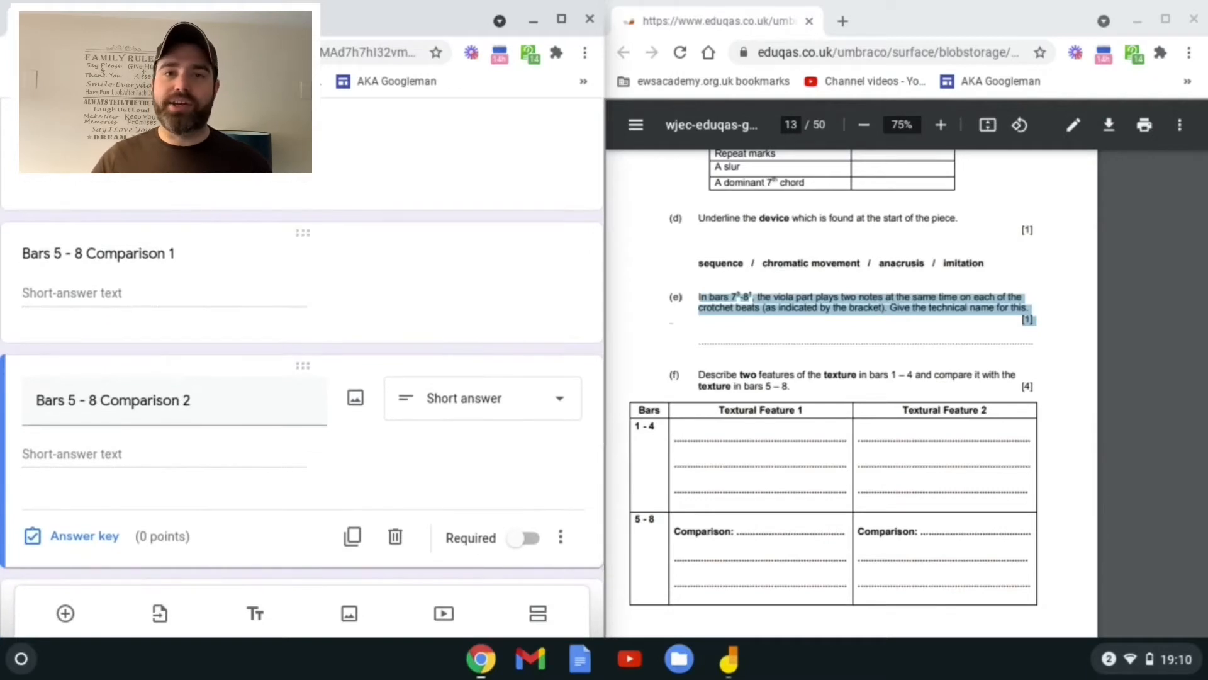
{"action": "scroll", "coordinate": [303, 378], "scroll_direction": "up", "scroll_amount": 4}
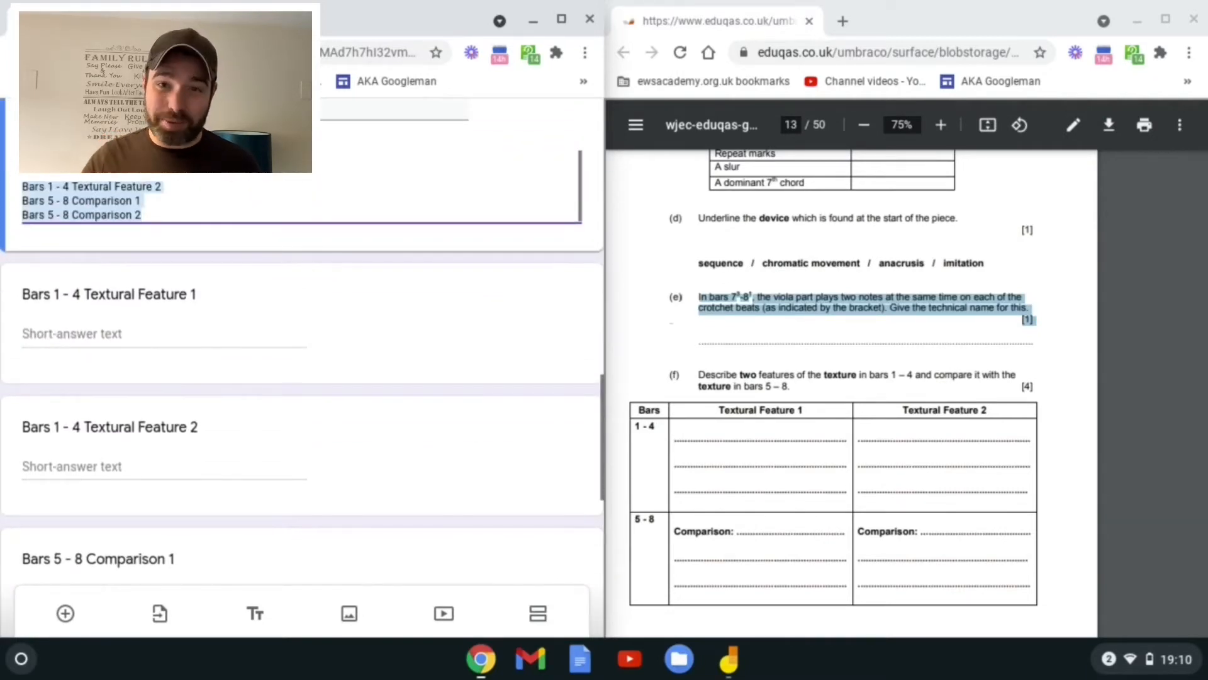